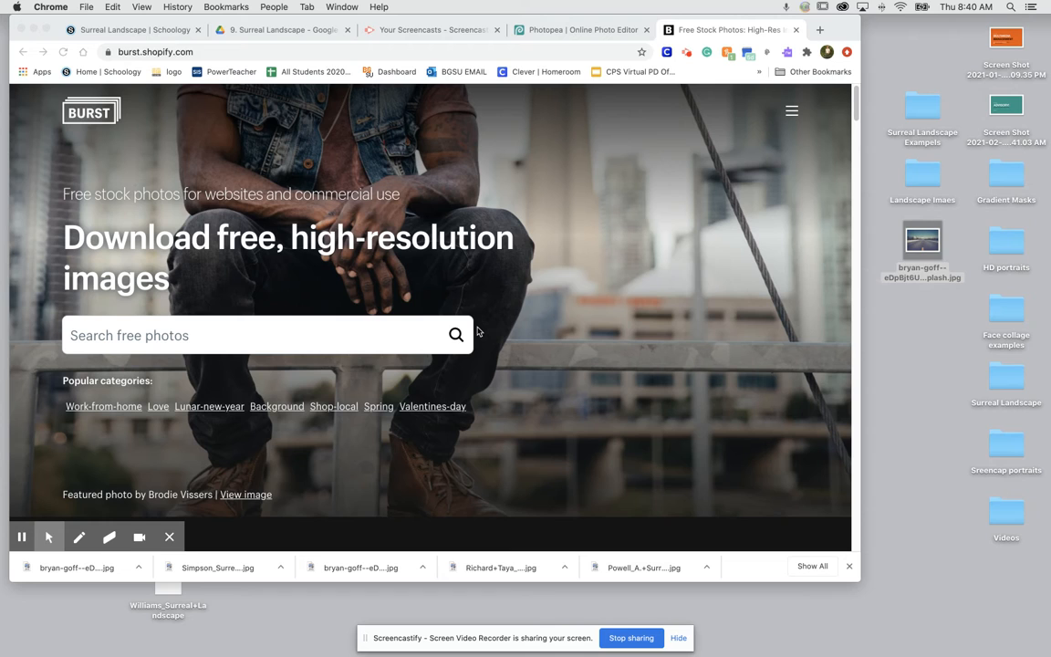
Search the Burst free stock photo site for "dog"
click(384, 329)
click(217, 336)
text(dog)
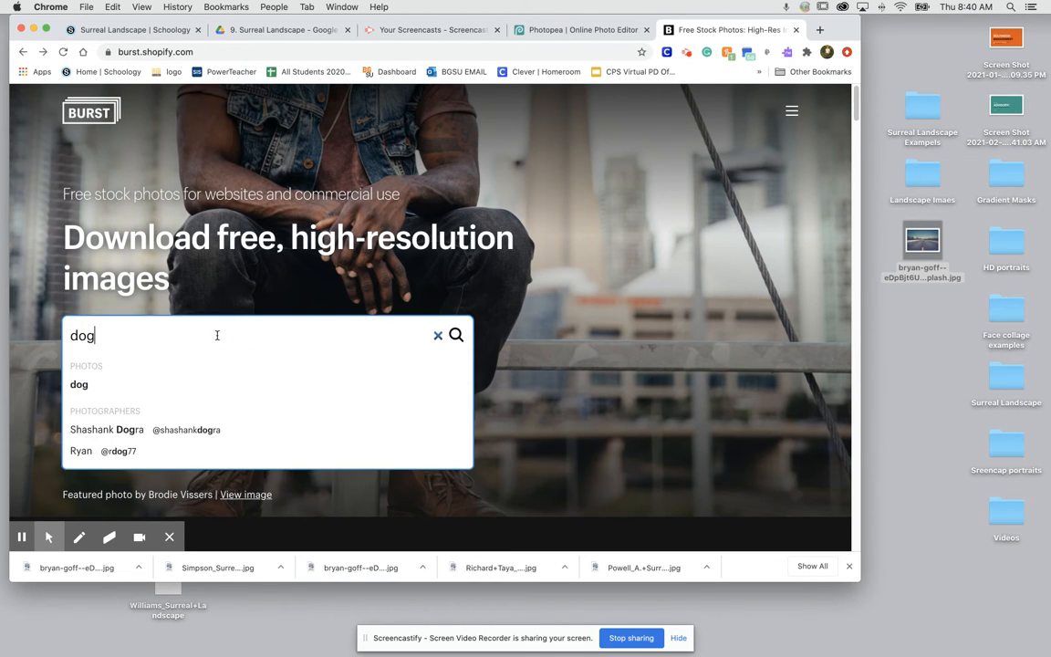
key(Return)
Download the low-resolution version of "A Fluffy Dog Wearing A Necklace Of Flowers" and dismiss the newsletter sign-up popup
scroll(217, 336, down, 5)
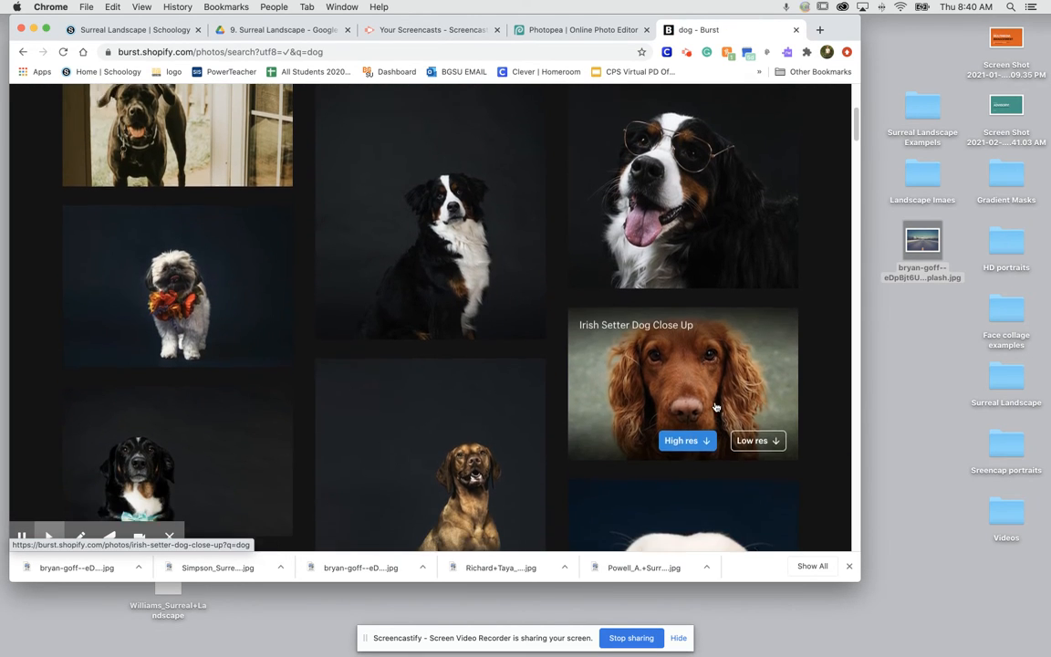
scroll(716, 407, down, 3)
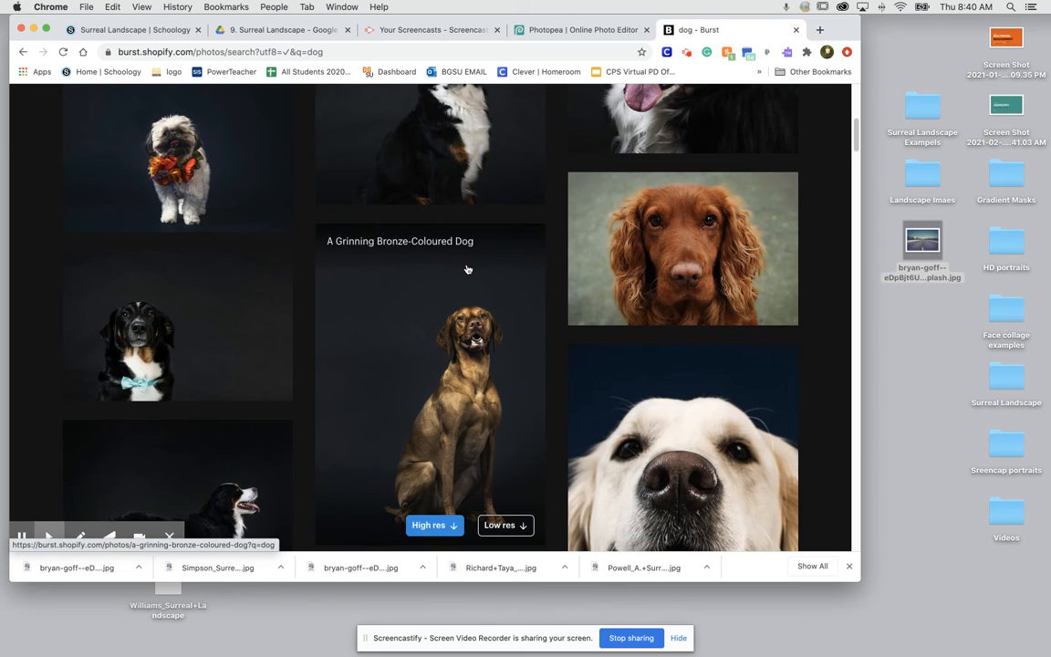
scroll(365, 262, up, 1)
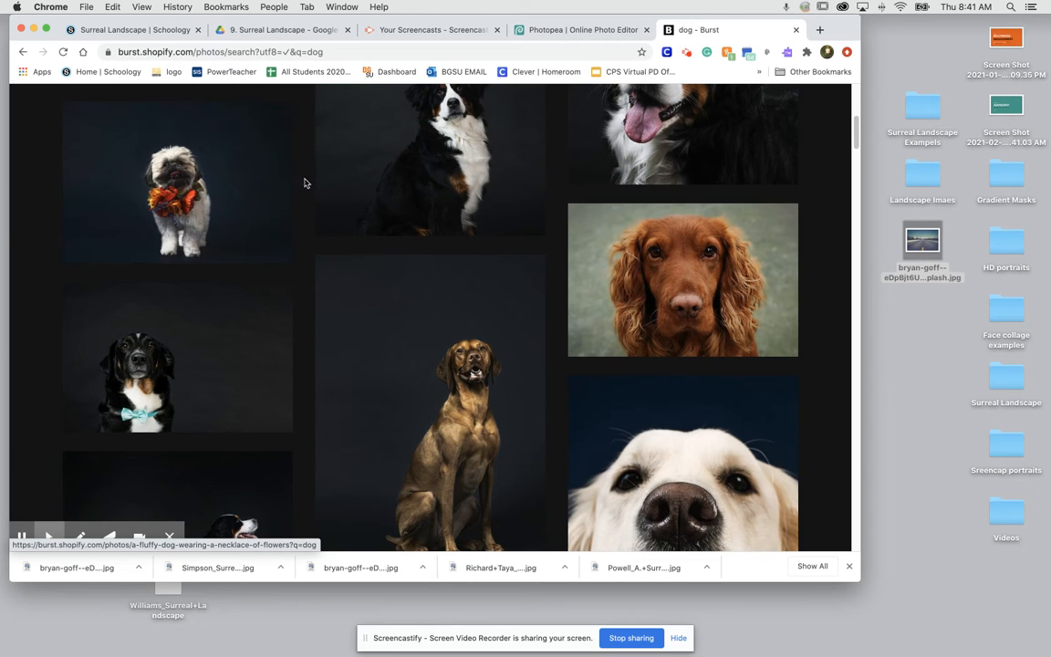
scroll(243, 208, up, 1)
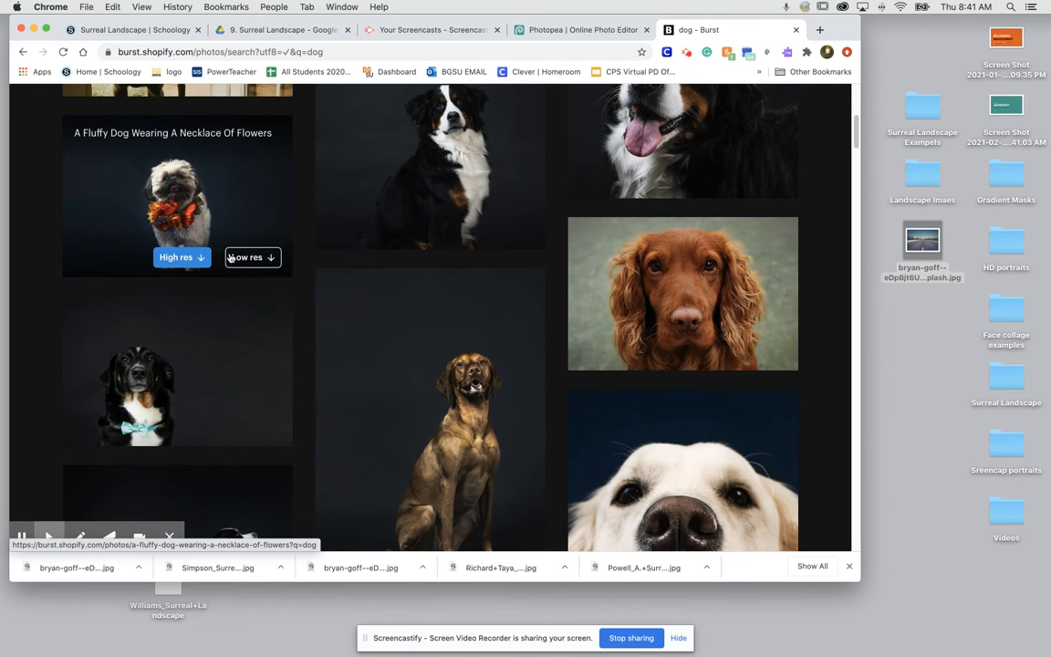
click(261, 259)
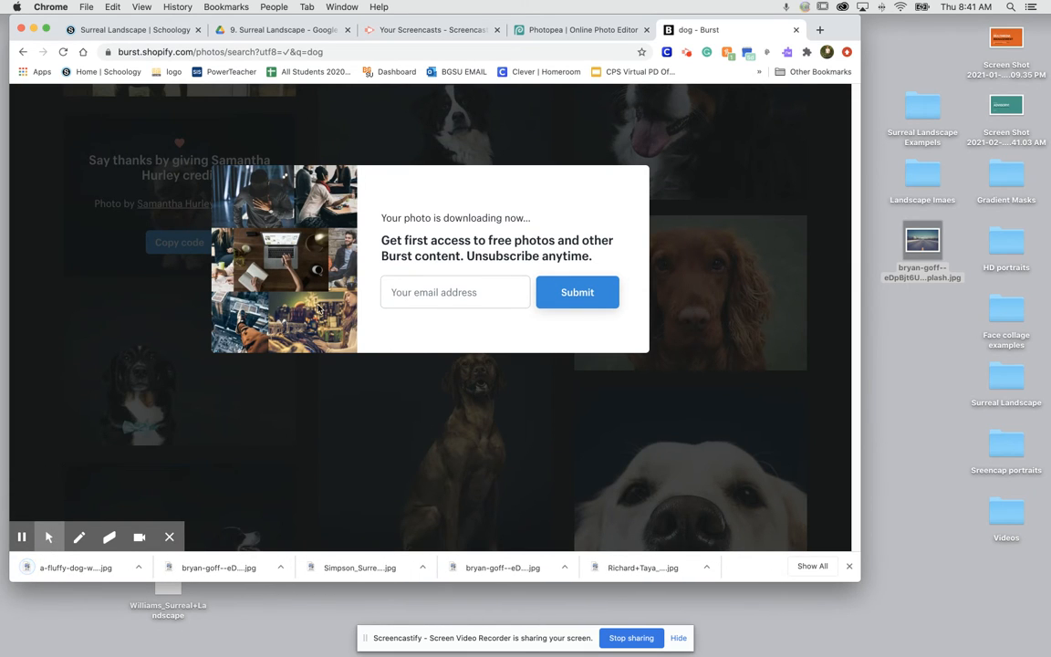
click(402, 402)
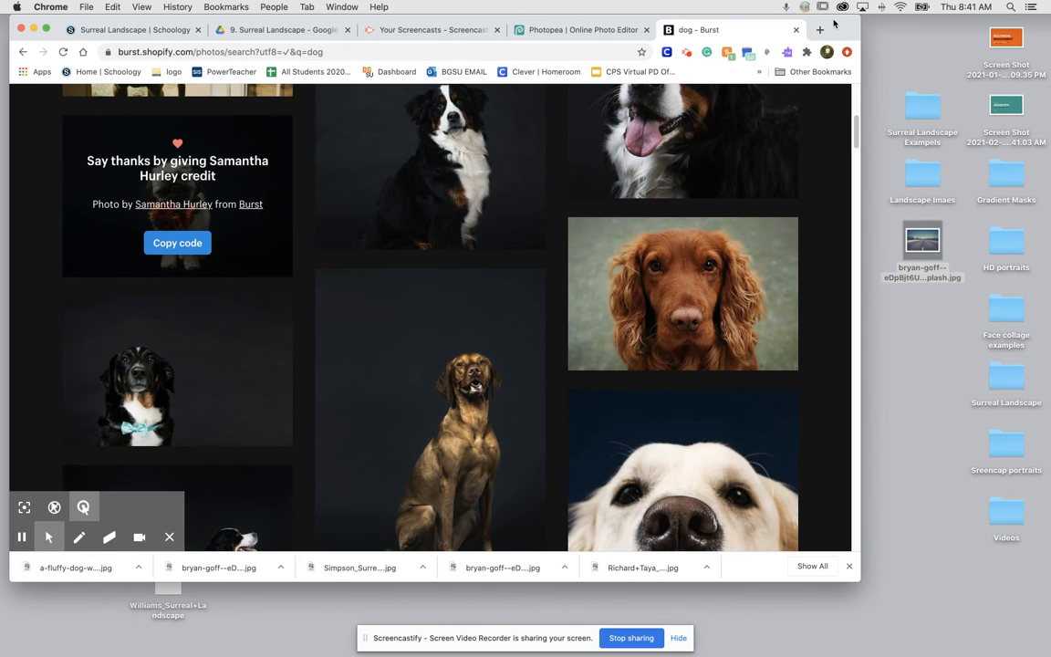
Put the downloaded fluffy dog photo into the Landscape Imaes folder on the desktop
drag(832, 22, 823, 22)
drag(41, 567, 927, 172)
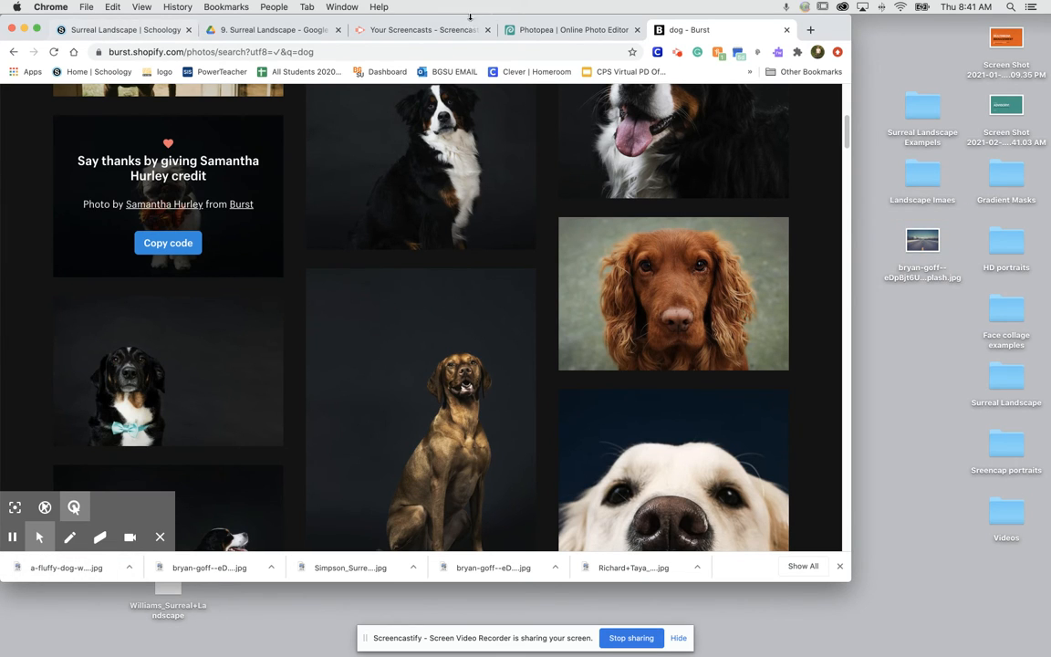
Switch to Photopea, place the fluffy dog photo from the Landscape Imaes folder into the road landscape, and move it to the middle of the image
click(527, 29)
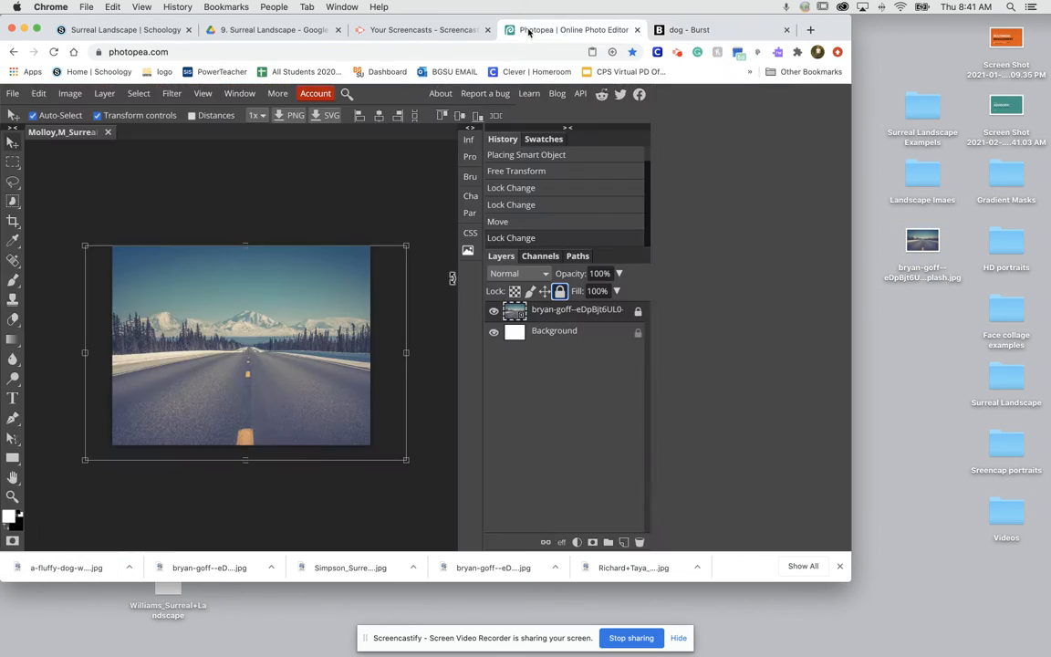
click(924, 180)
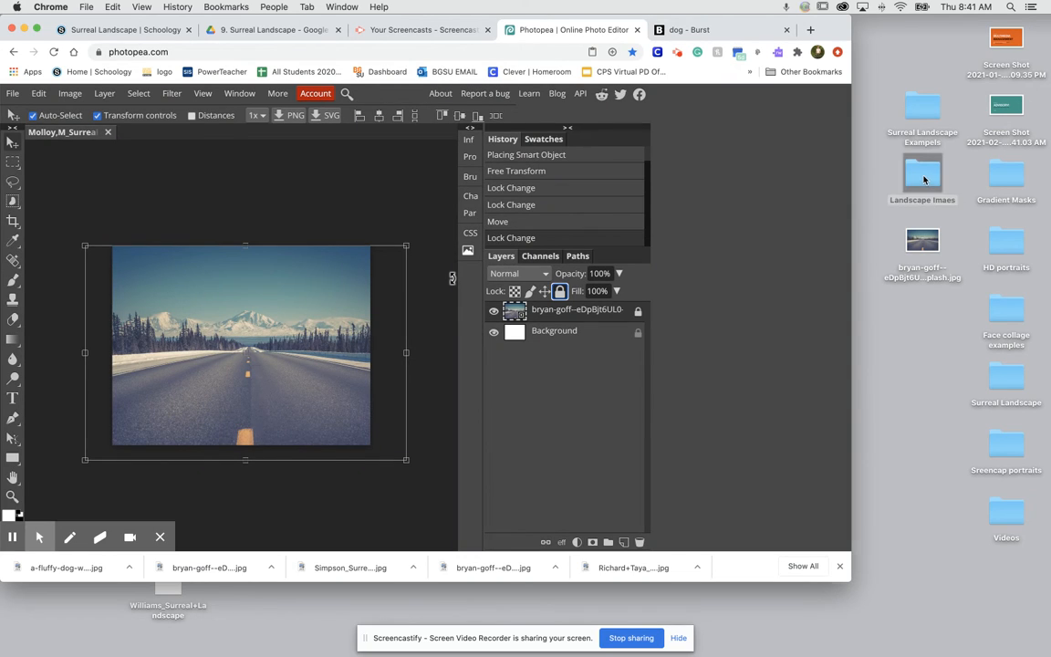
double_click(924, 180)
drag(365, 110, 735, 16)
click(770, 70)
drag(813, 75, 274, 348)
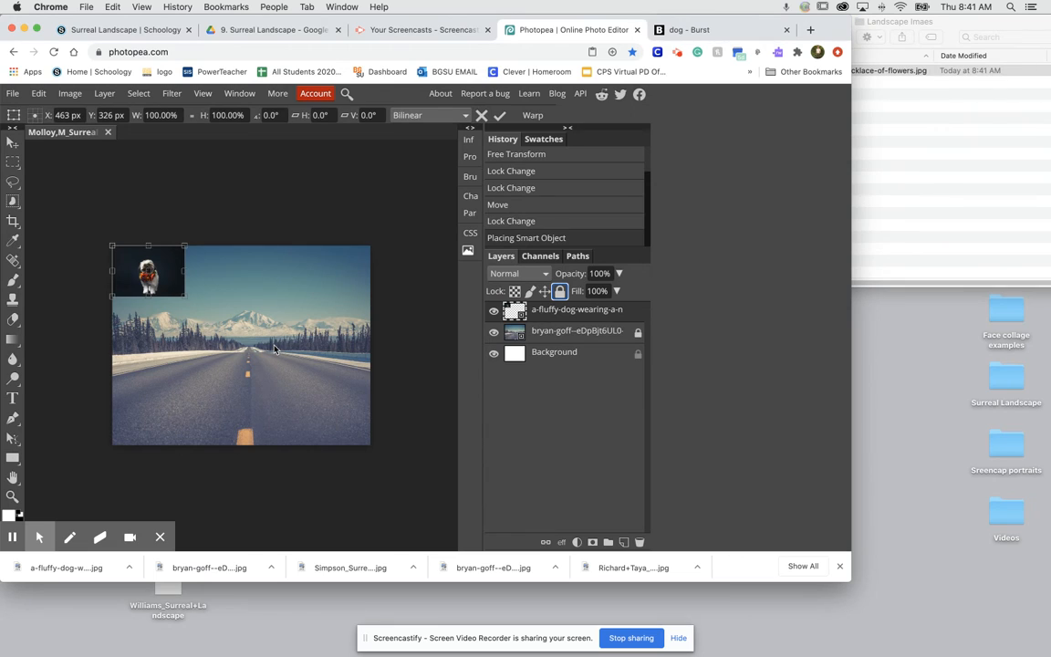
drag(163, 266, 271, 360)
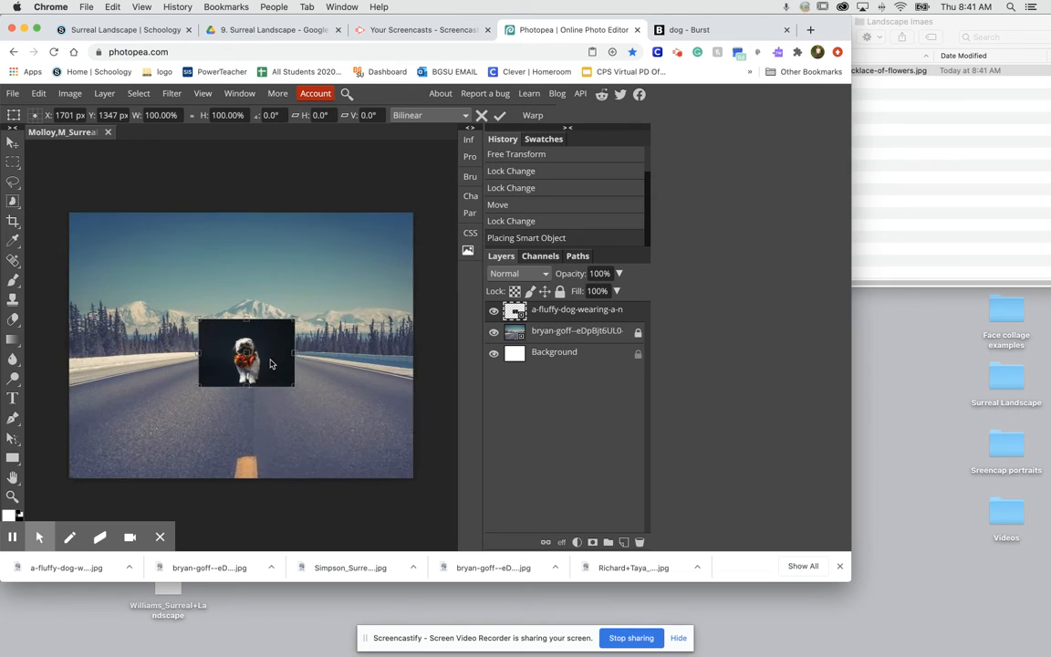
Accept the placement of the dog photo and rename its layer "Dog"
key(super+plus)
key(super+plus)
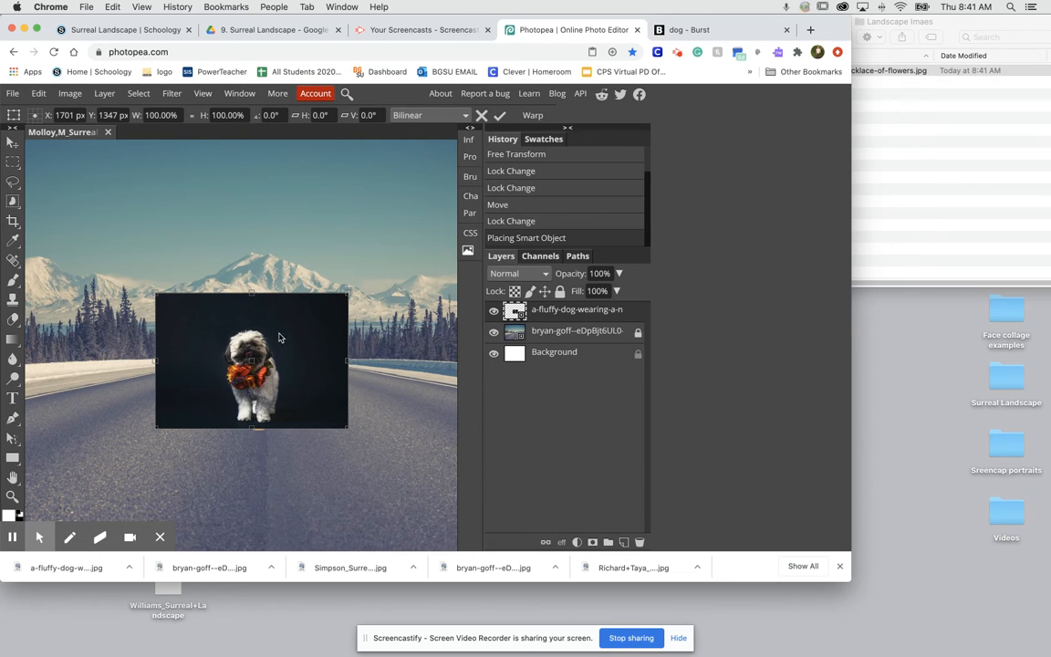
double_click(572, 312)
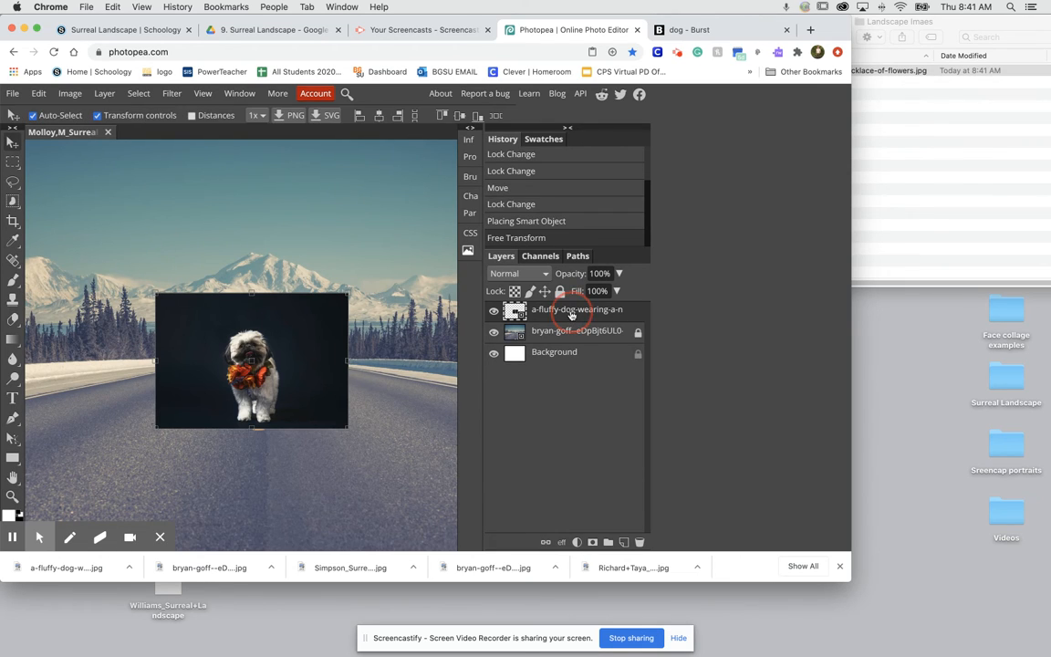
text(Dog)
key(Return)
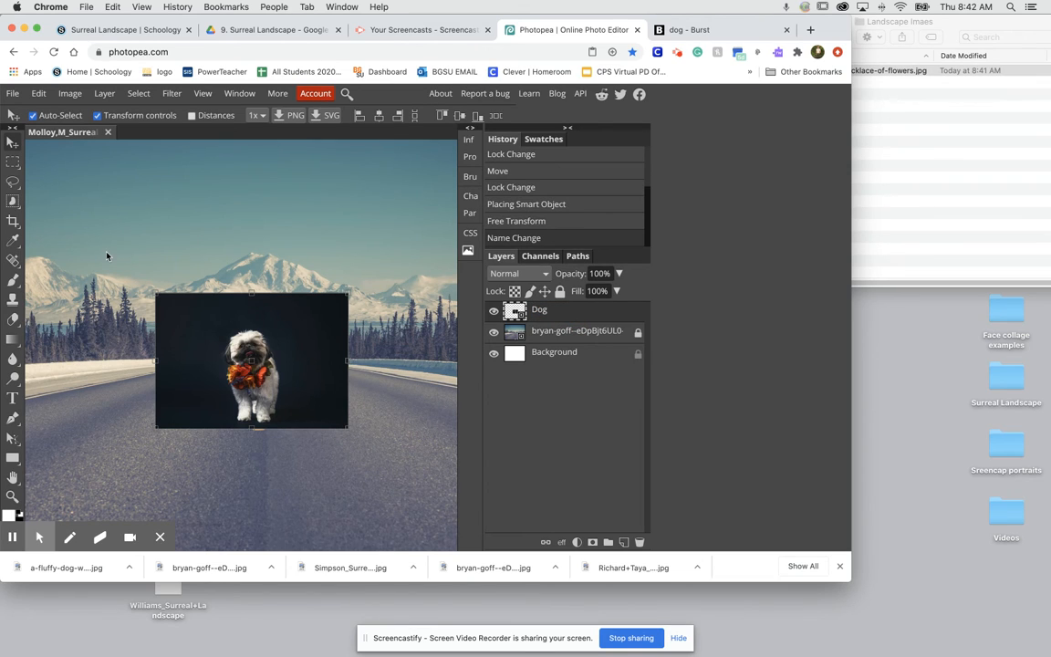
Rasterize the Dog layer, select the dog with Quick Selection, and add a raster mask that hides its dark background
mouse_move(13, 201)
mouse_down()
mouse_move(83, 216)
mouse_move(77, 223)
mouse_up()
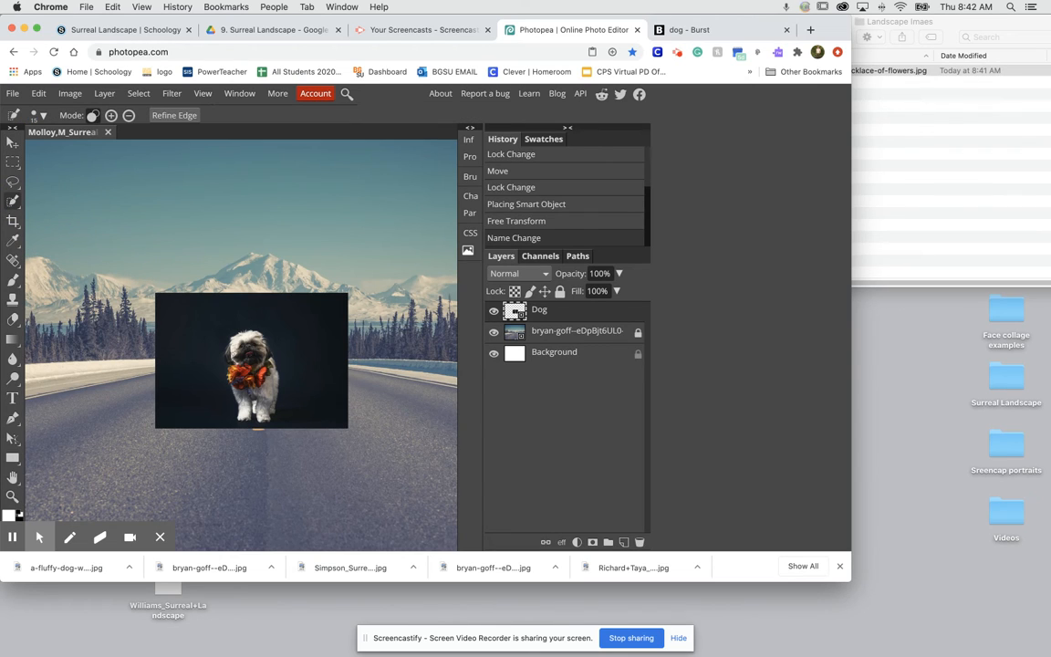
click(235, 352)
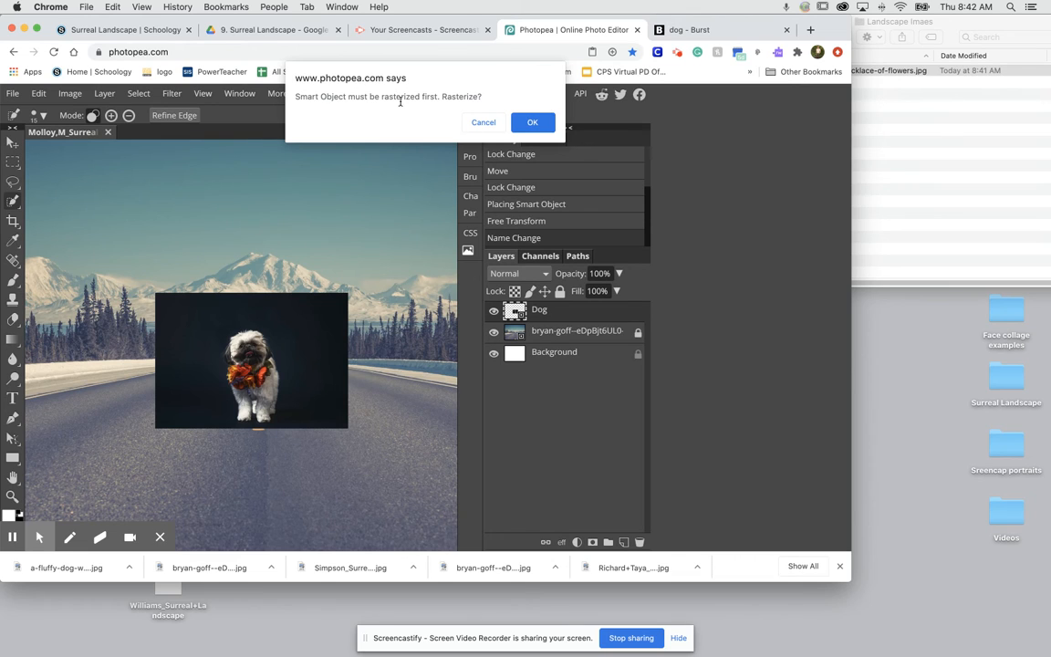
click(527, 123)
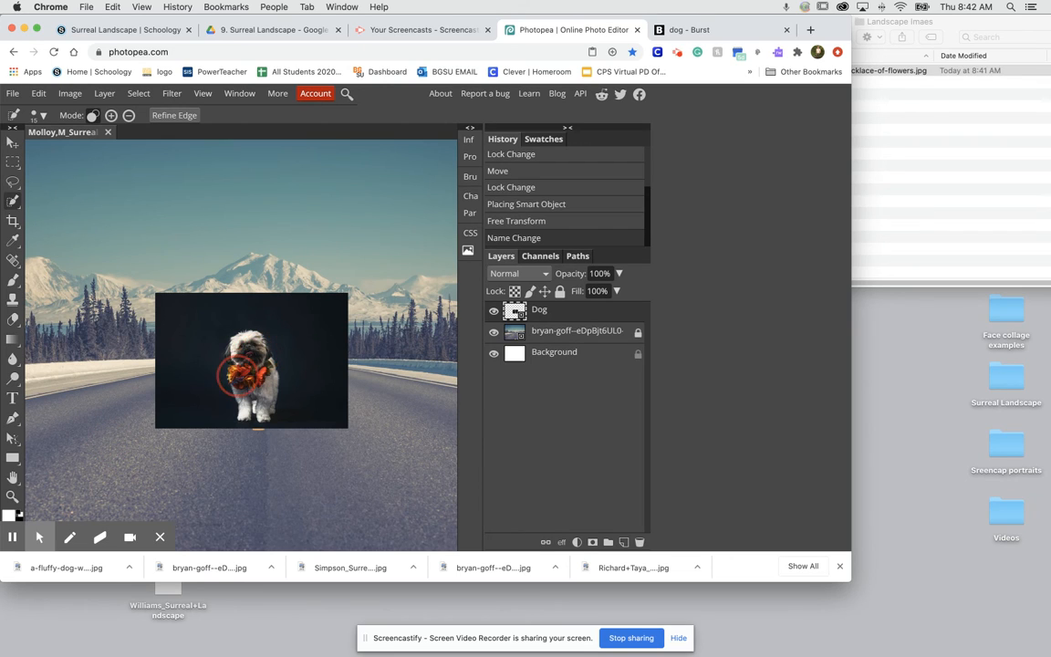
click(241, 374)
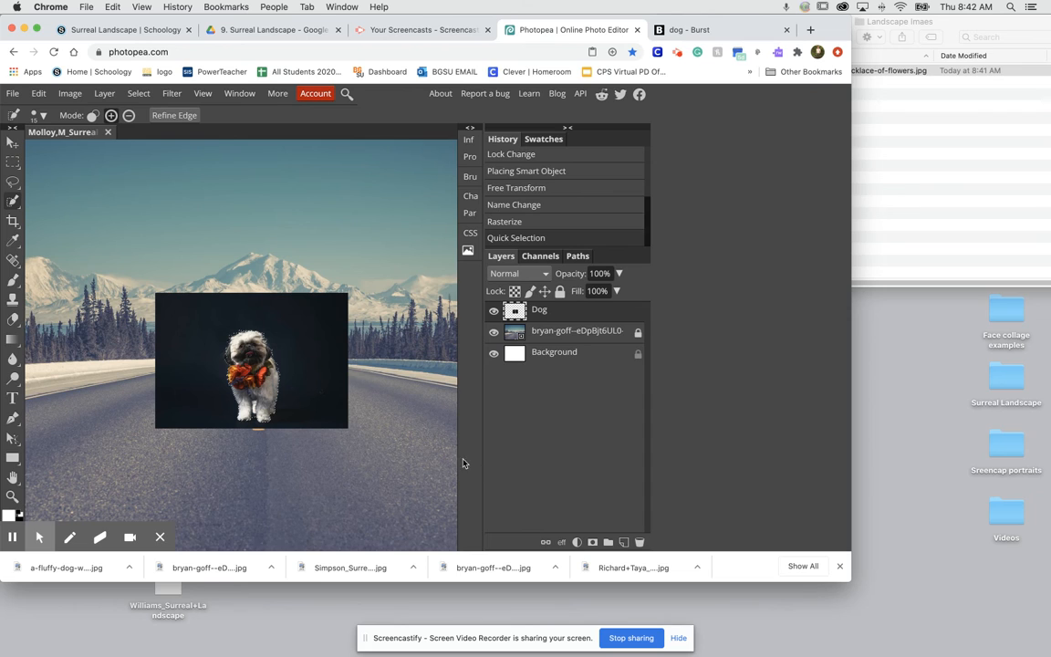
click(592, 542)
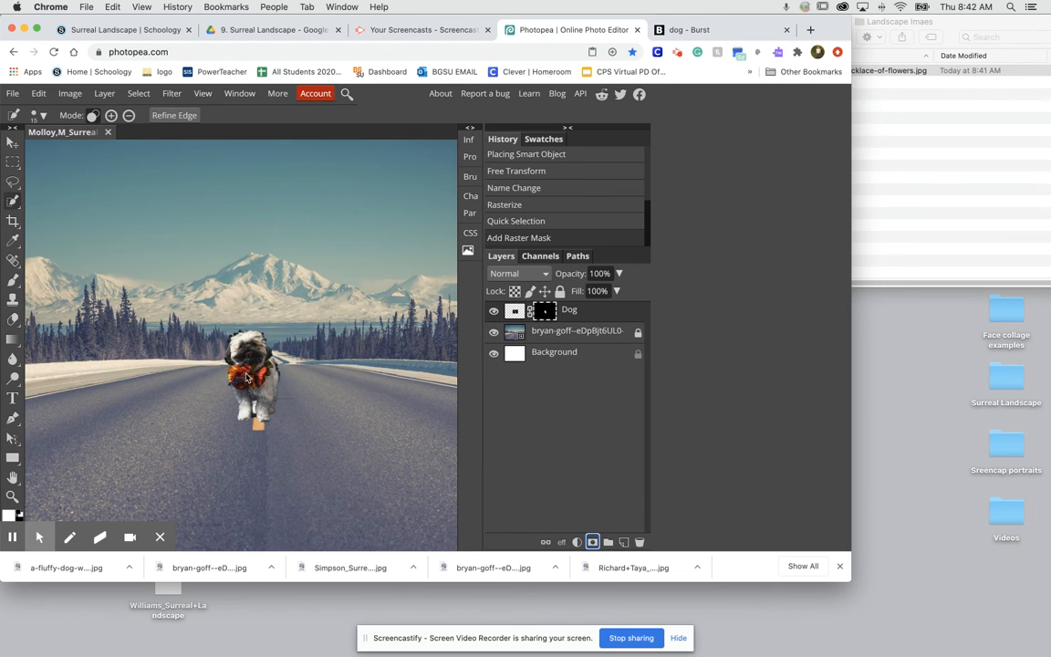
Scale the masked dog proportionally to about 185% and position it on the road just right of the yellow centre line
scroll(246, 377, down, 3)
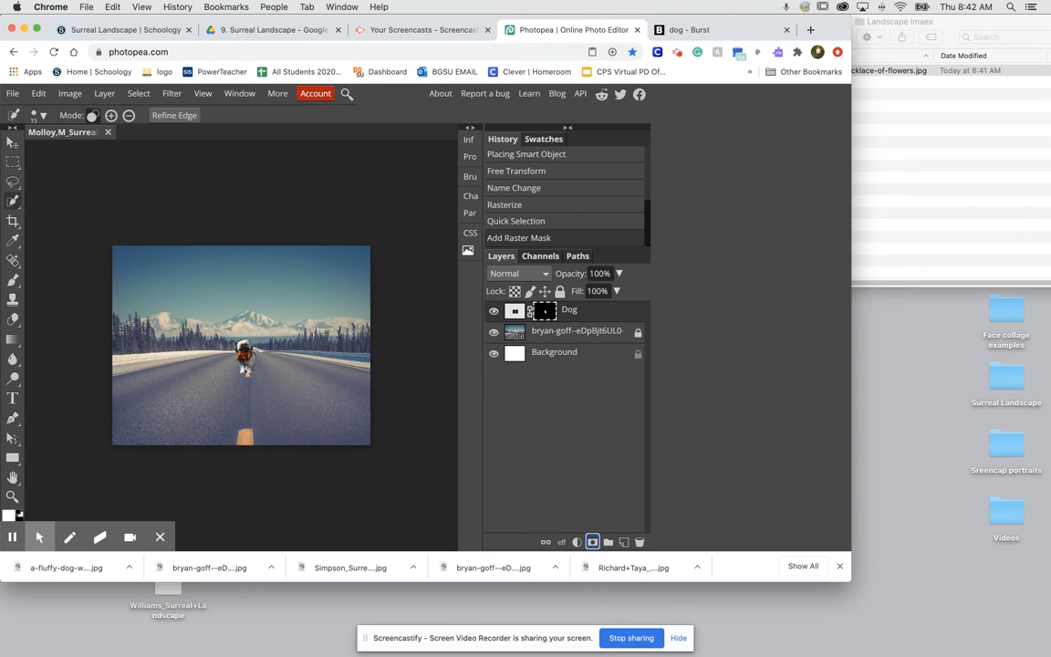
click(13, 142)
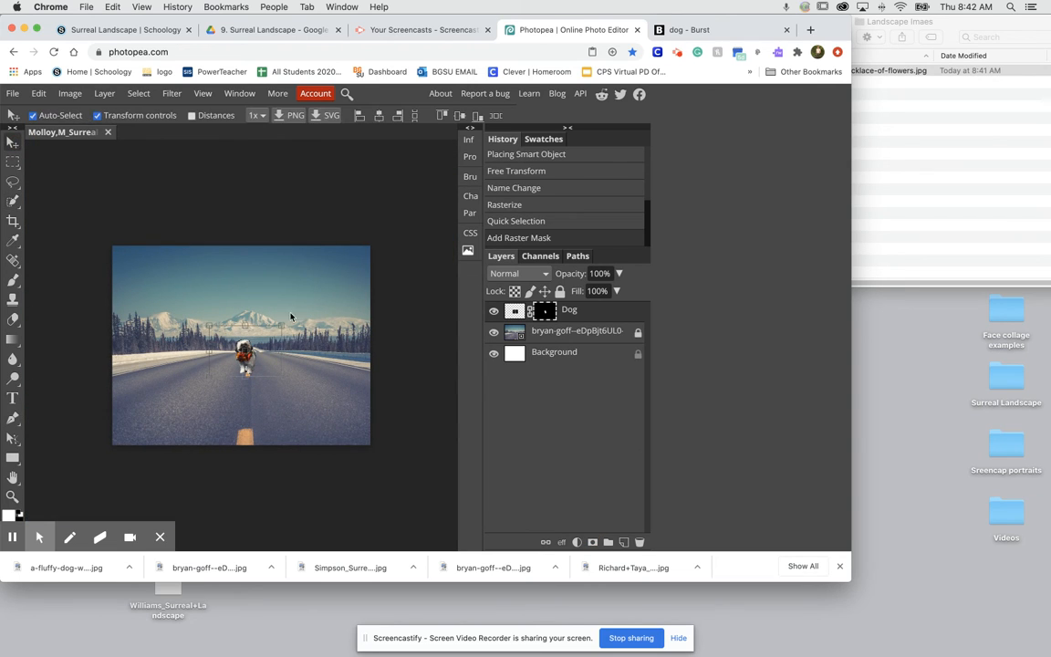
drag(282, 327, 518, 163)
drag(317, 299, 244, 339)
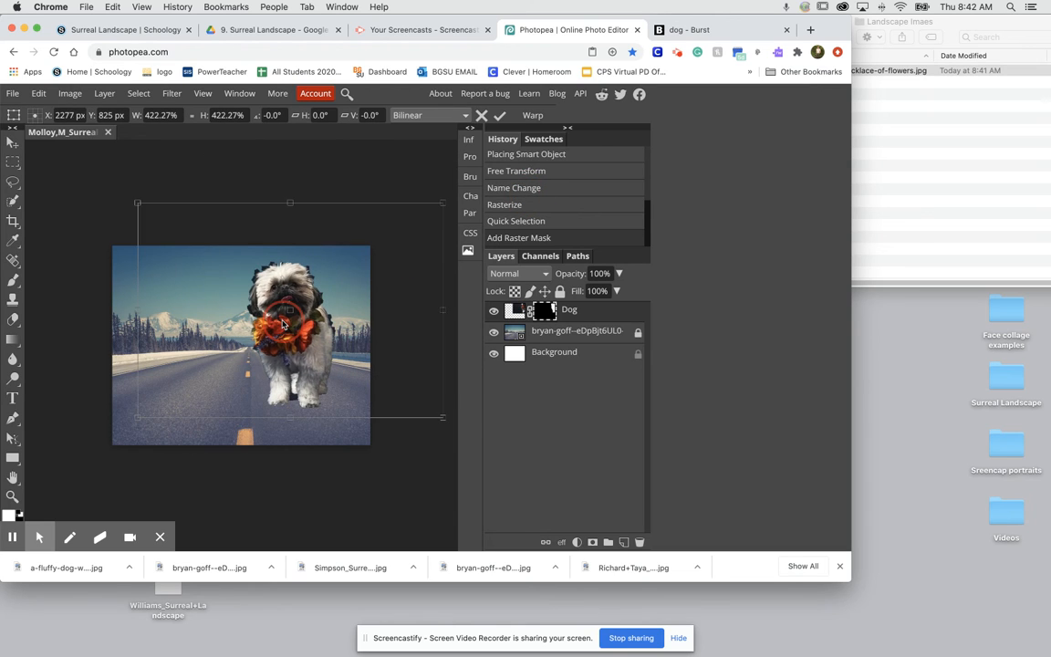
drag(301, 321, 265, 309)
drag(408, 190, 279, 254)
drag(192, 367, 251, 314)
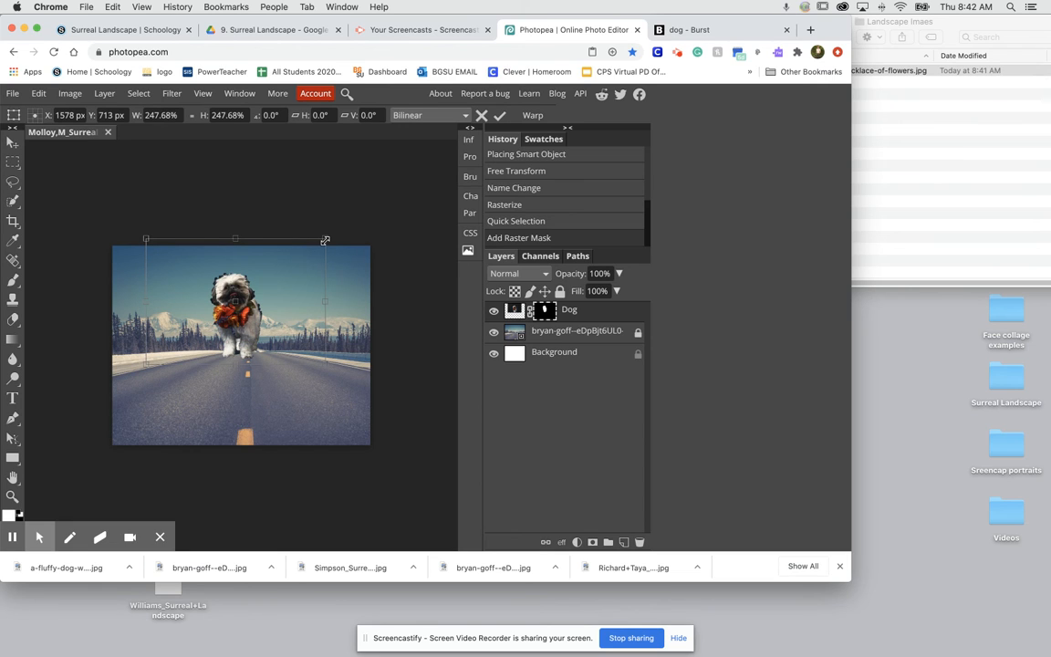
drag(254, 303, 324, 379)
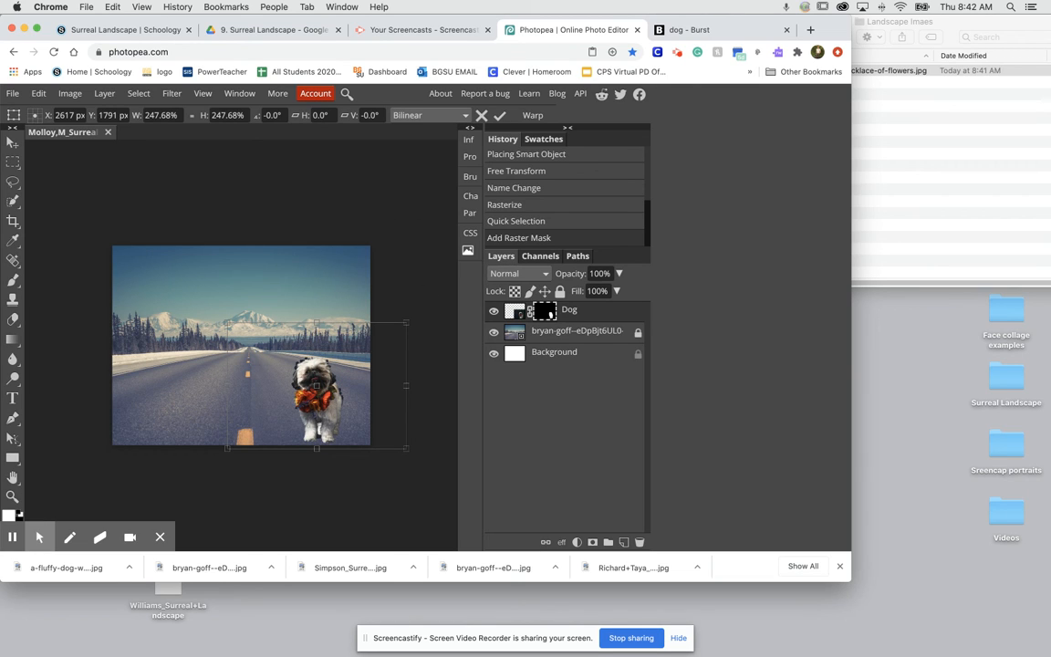
drag(406, 322, 356, 350)
drag(295, 416, 193, 426)
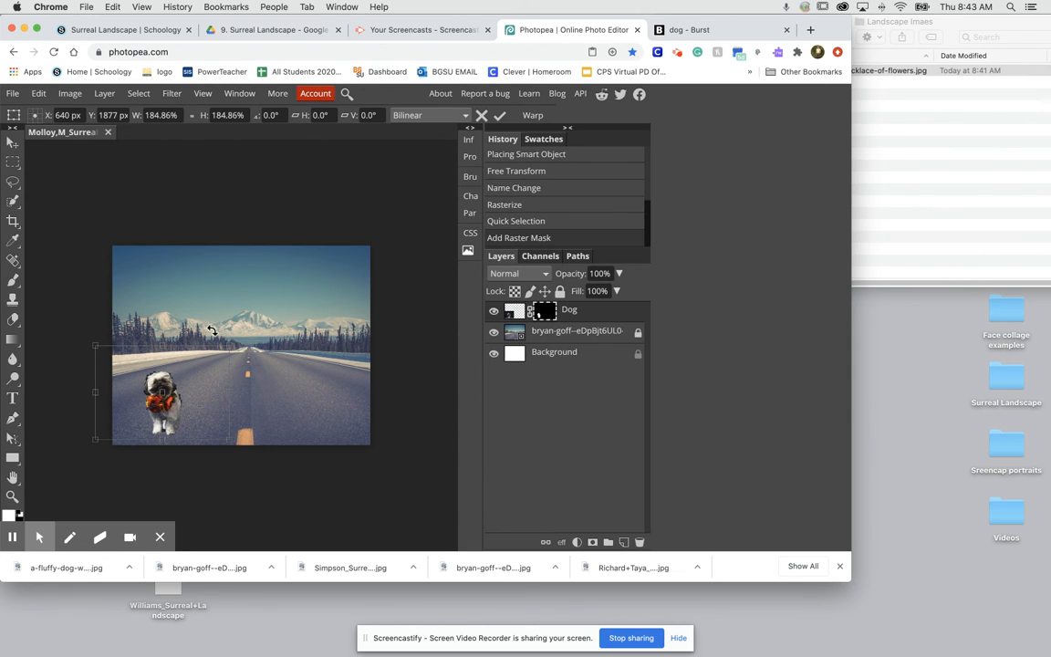
drag(166, 413, 183, 402)
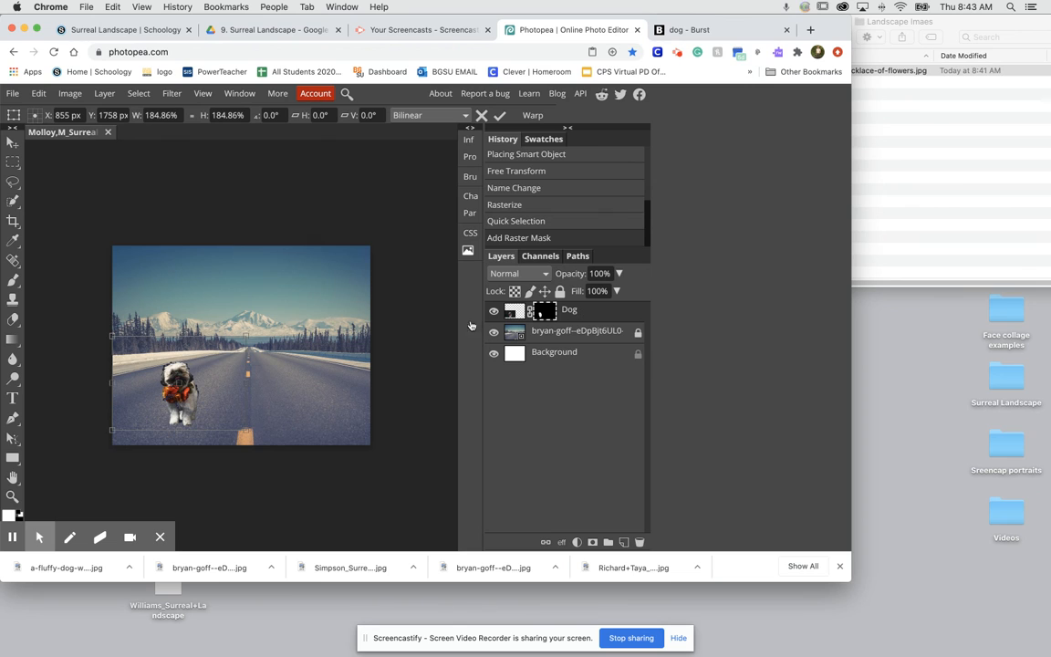
drag(183, 402, 295, 408)
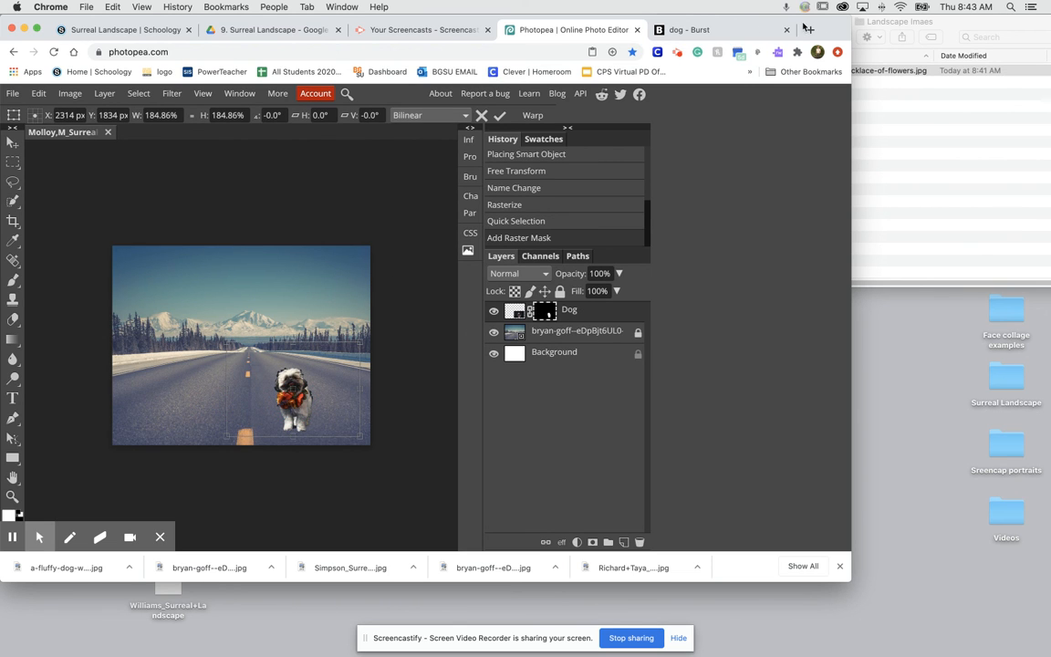
Switch back to Burst and return to the beginning of the dog search results
click(691, 29)
scroll(273, 181, up, 5)
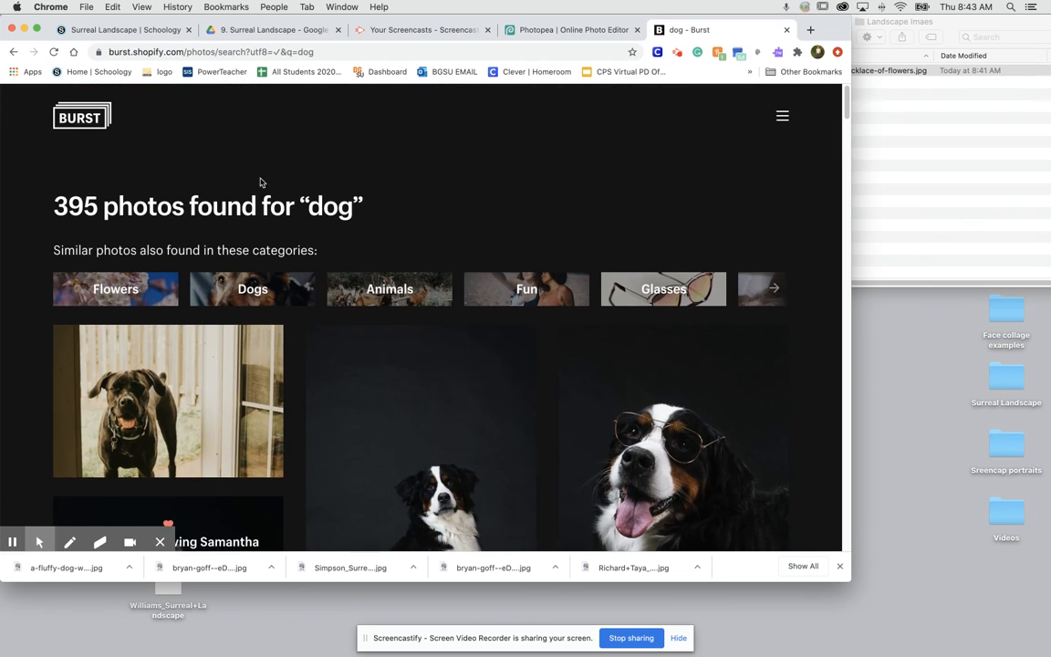